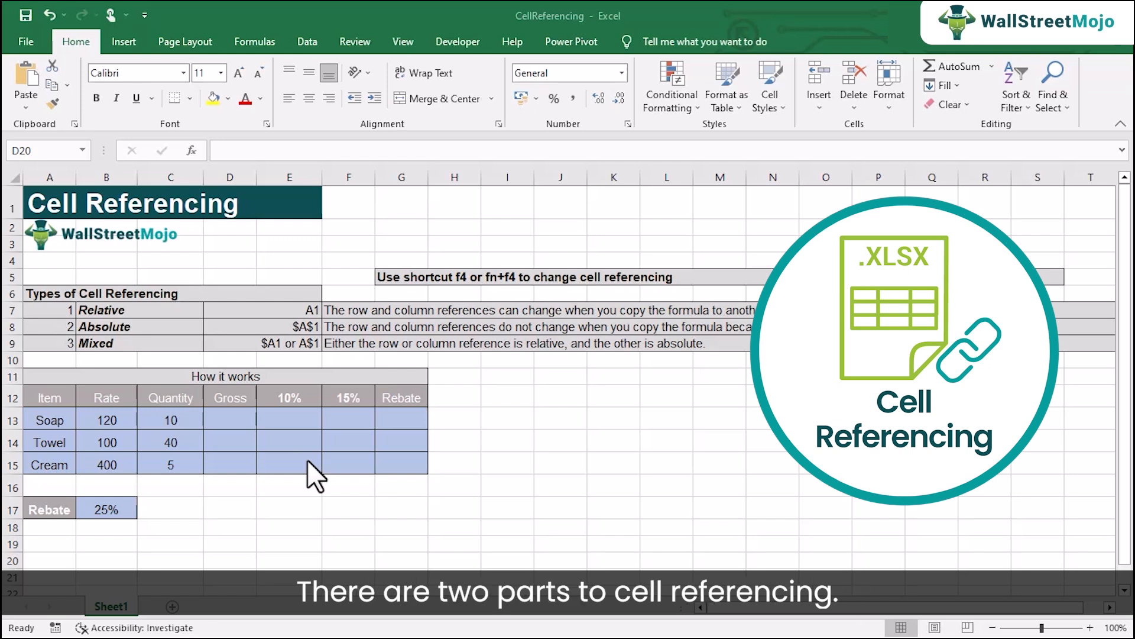
Step: Enter the formula =B13*C13 in cell D13 to calculate the Soap item's gross amount
left_click(230, 416)
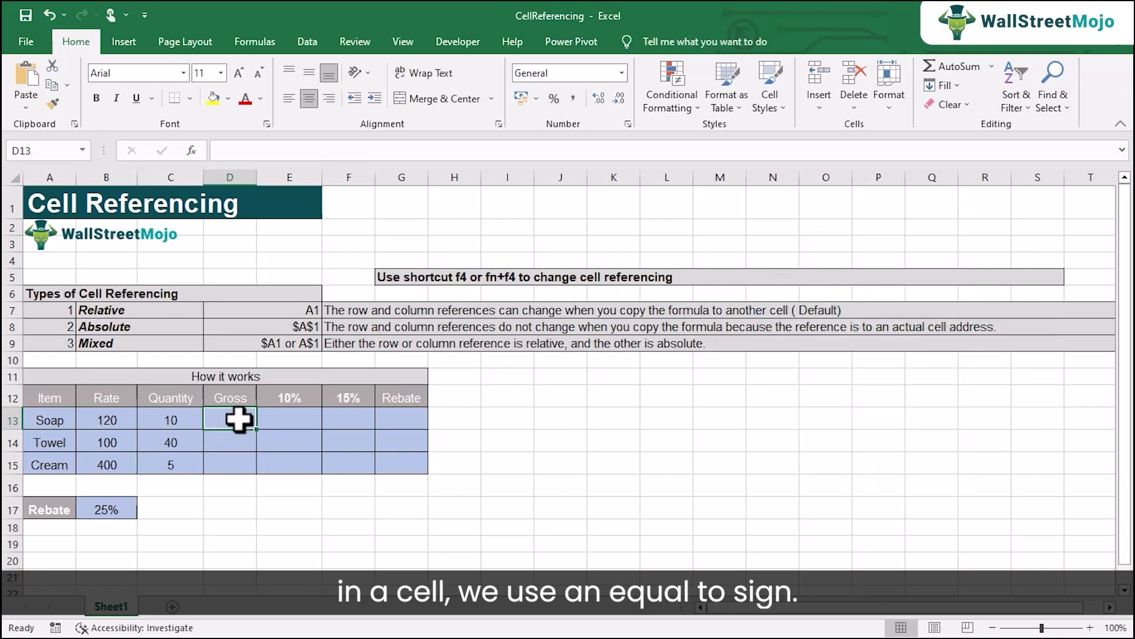
type("=")
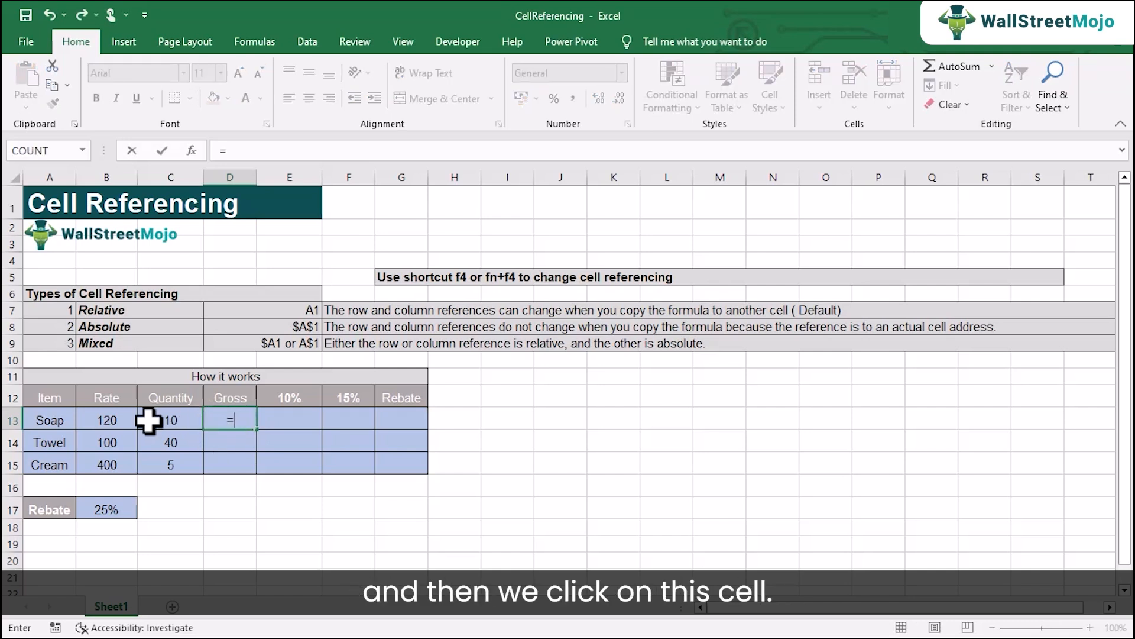
left_click(125, 419)
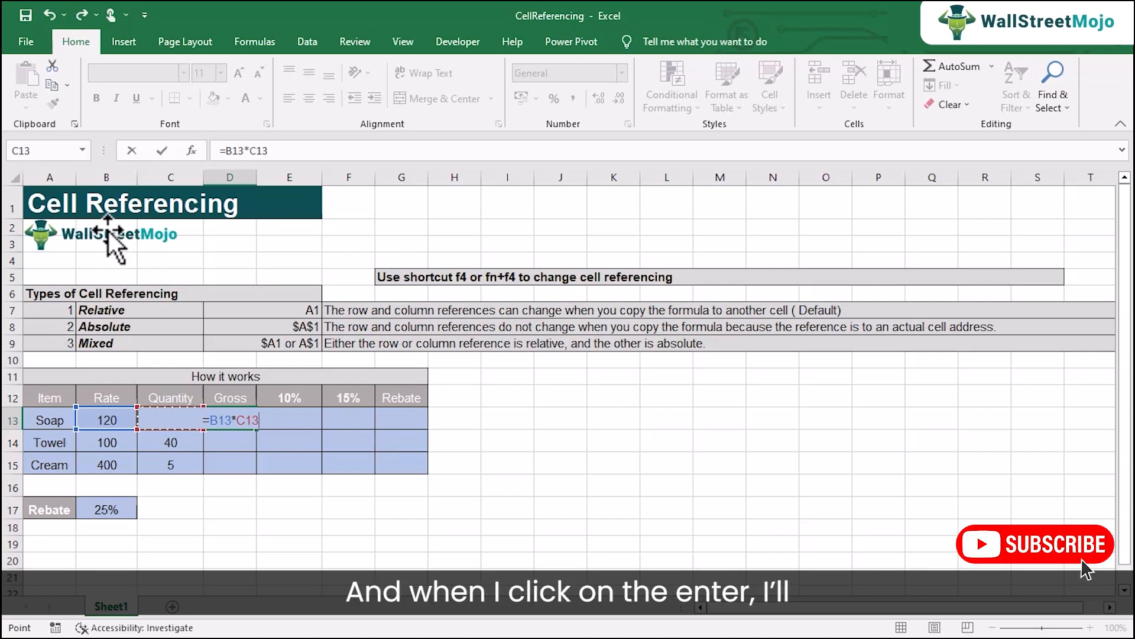
key("Return")
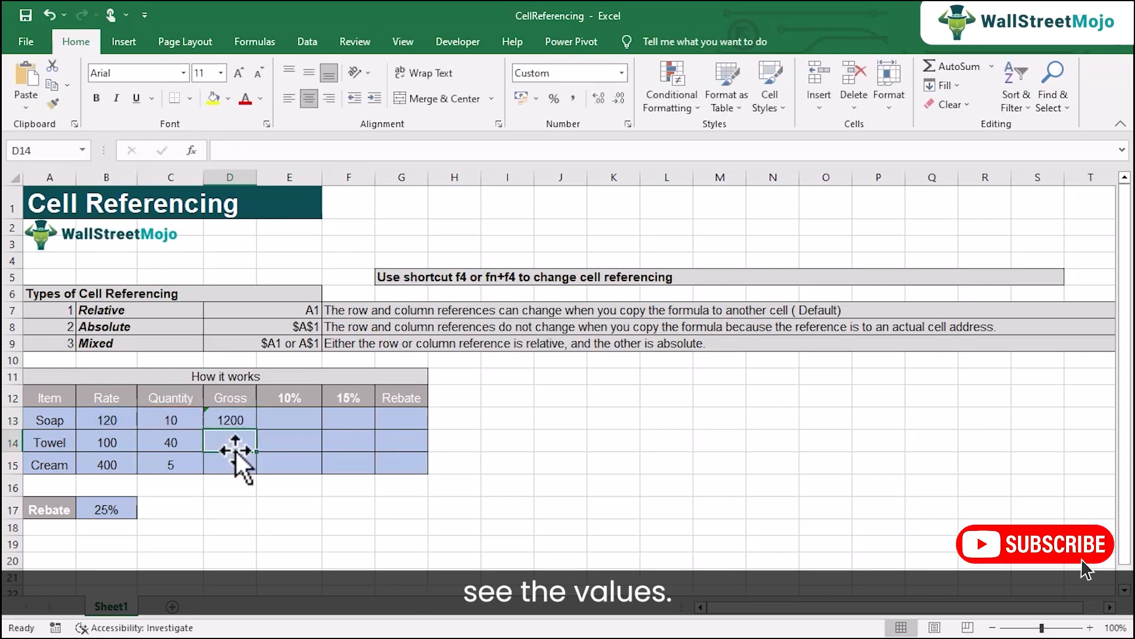
Step: Examine the Soap gross formula in D13 and the rate and quantity cells it refers to
left_click(235, 421)
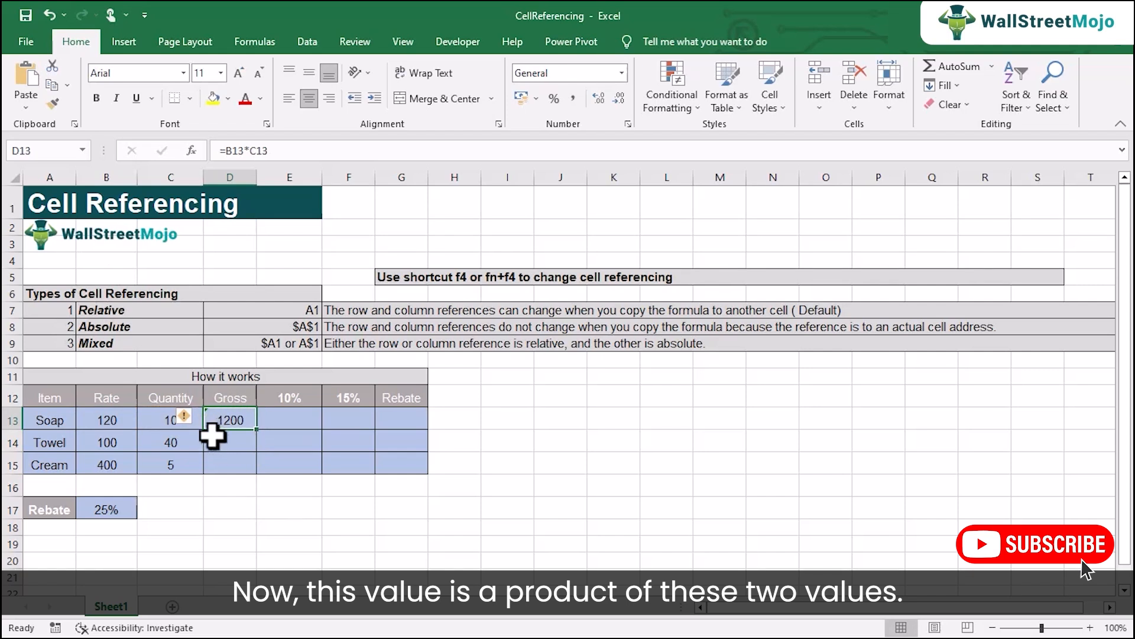
left_click(103, 420)
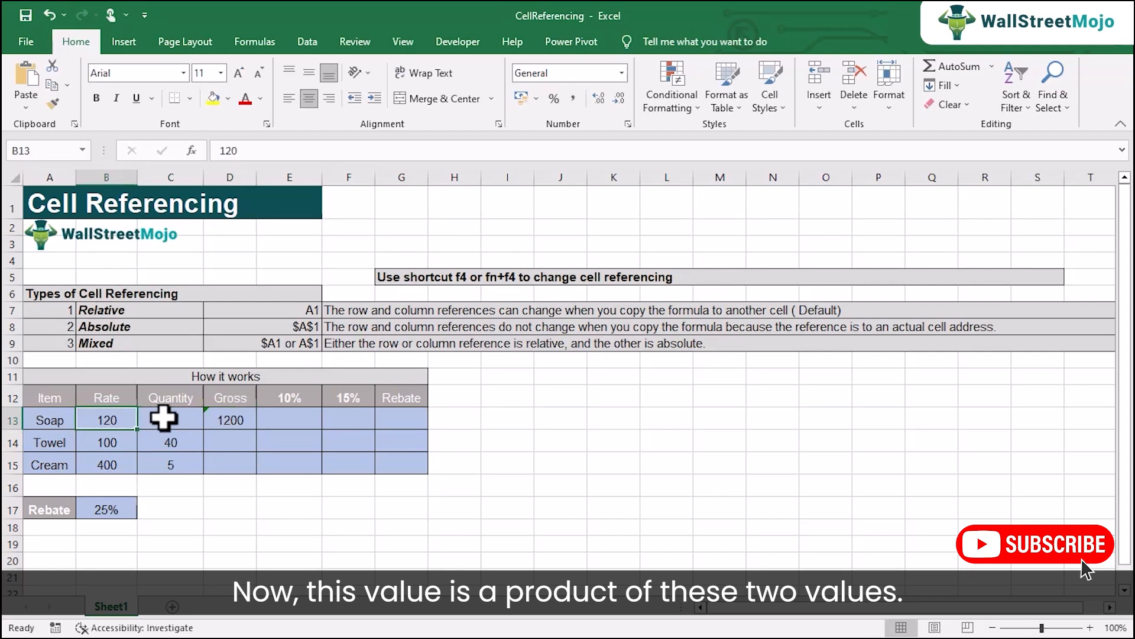
left_click(166, 418)
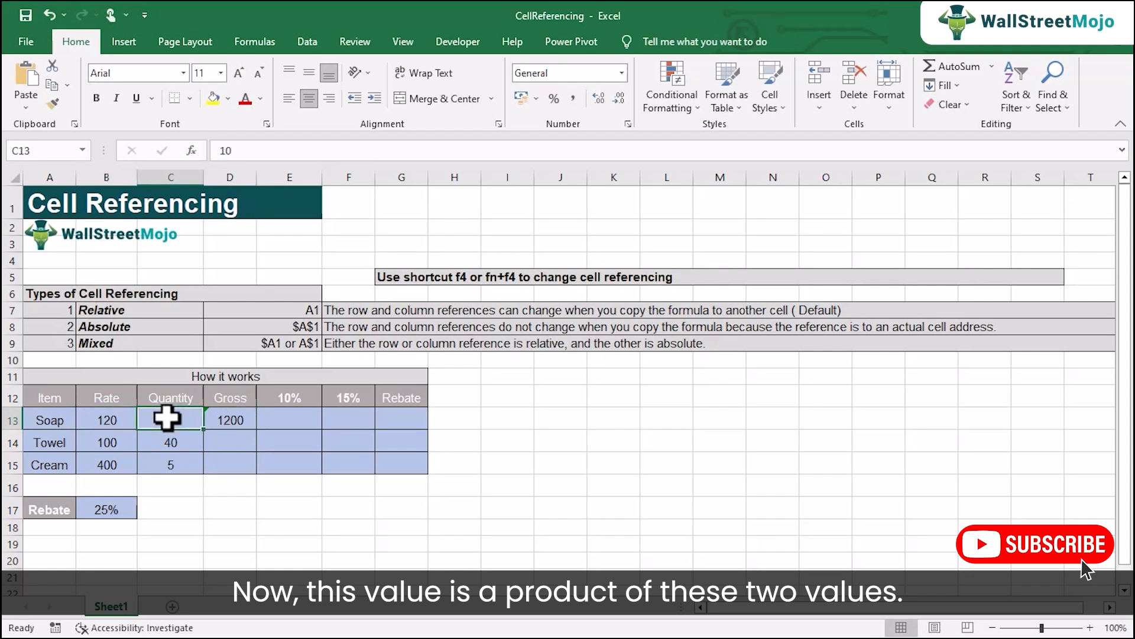
double_click(231, 419)
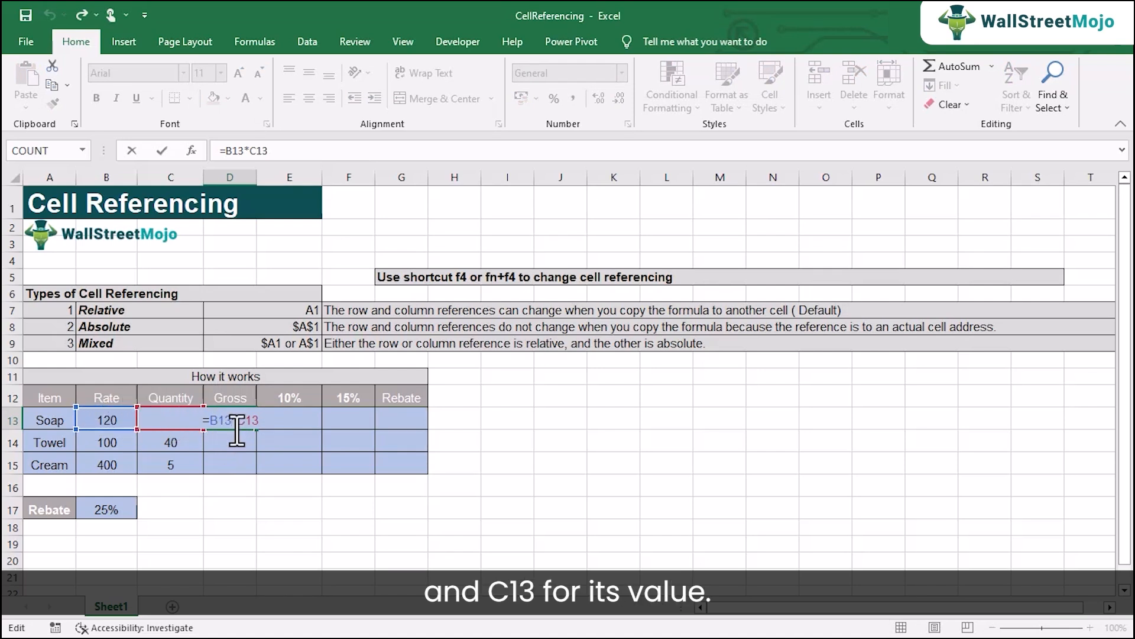
key("Return")
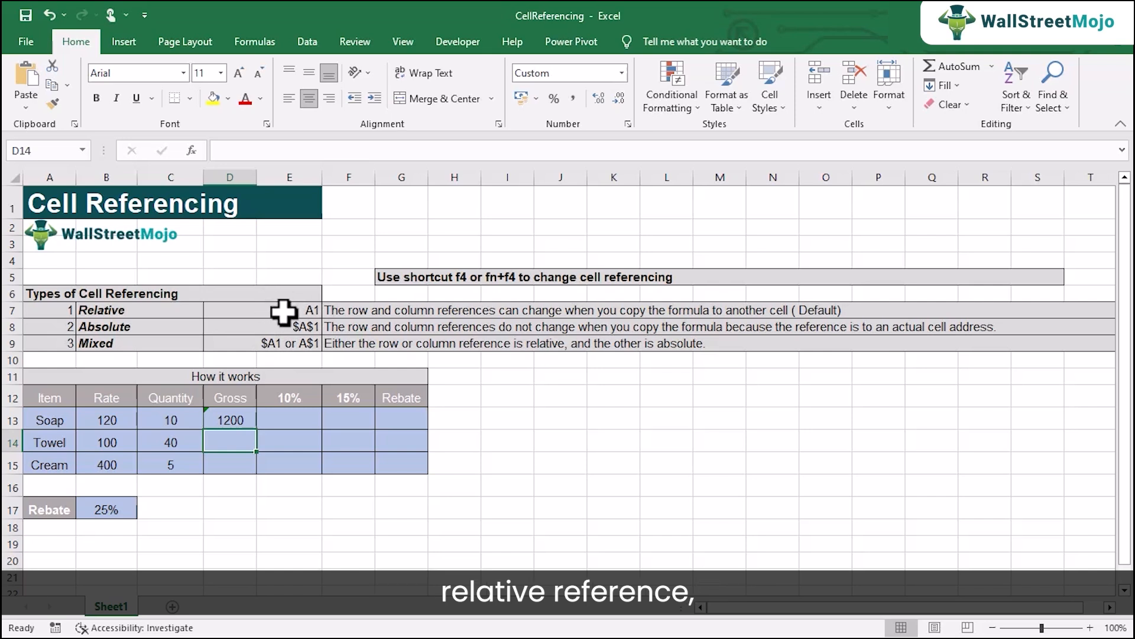
left_click(231, 419)
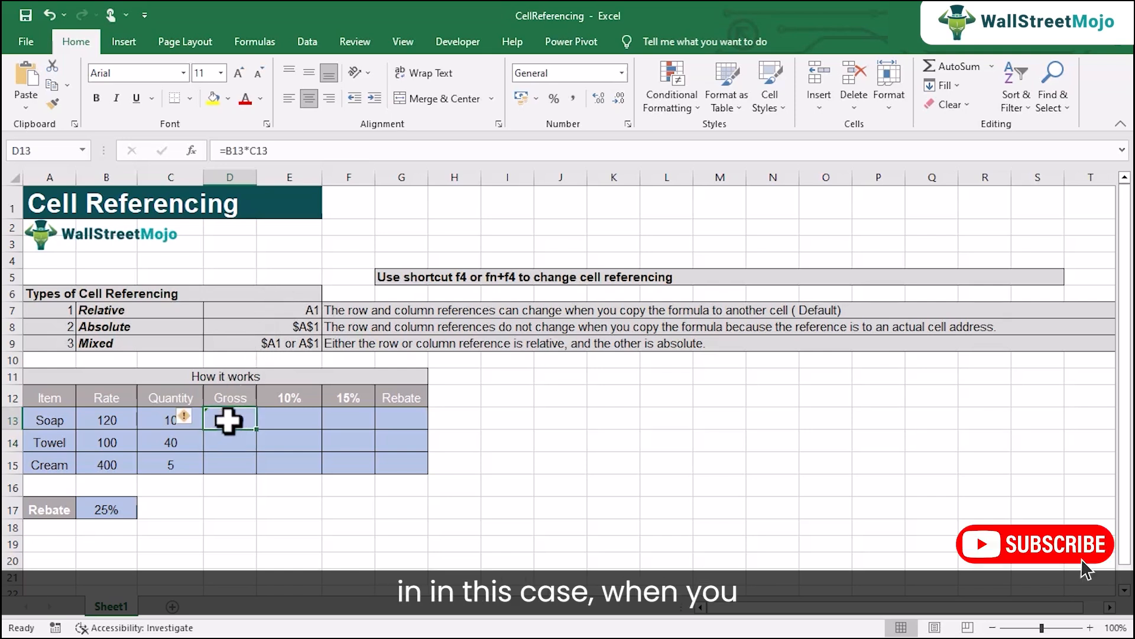
double_click(229, 421)
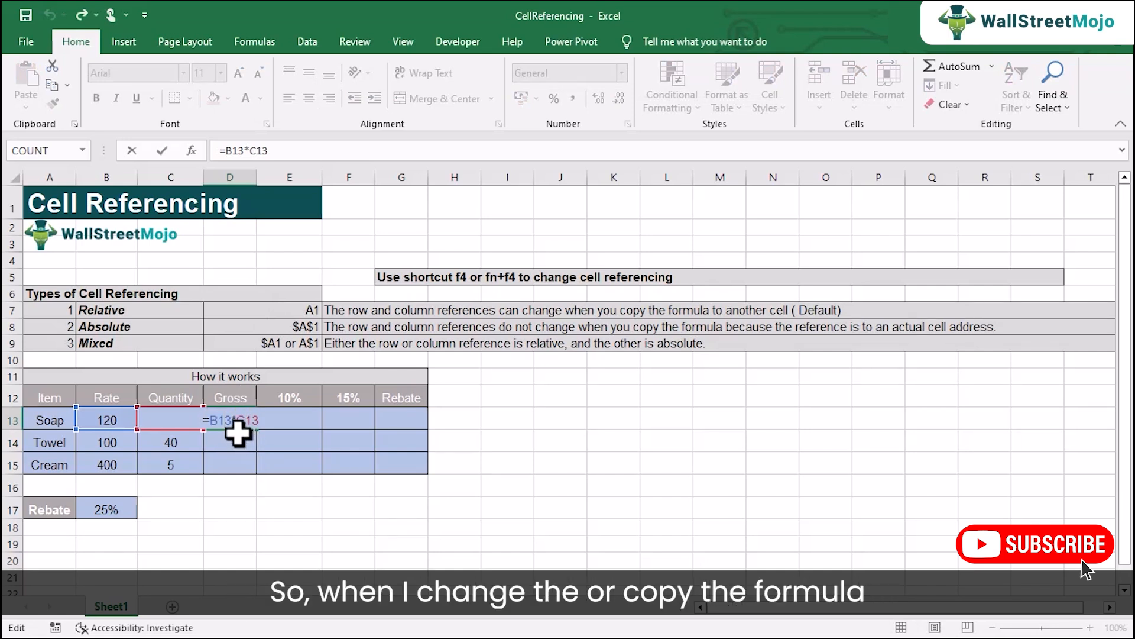
key("ctrl+Return")
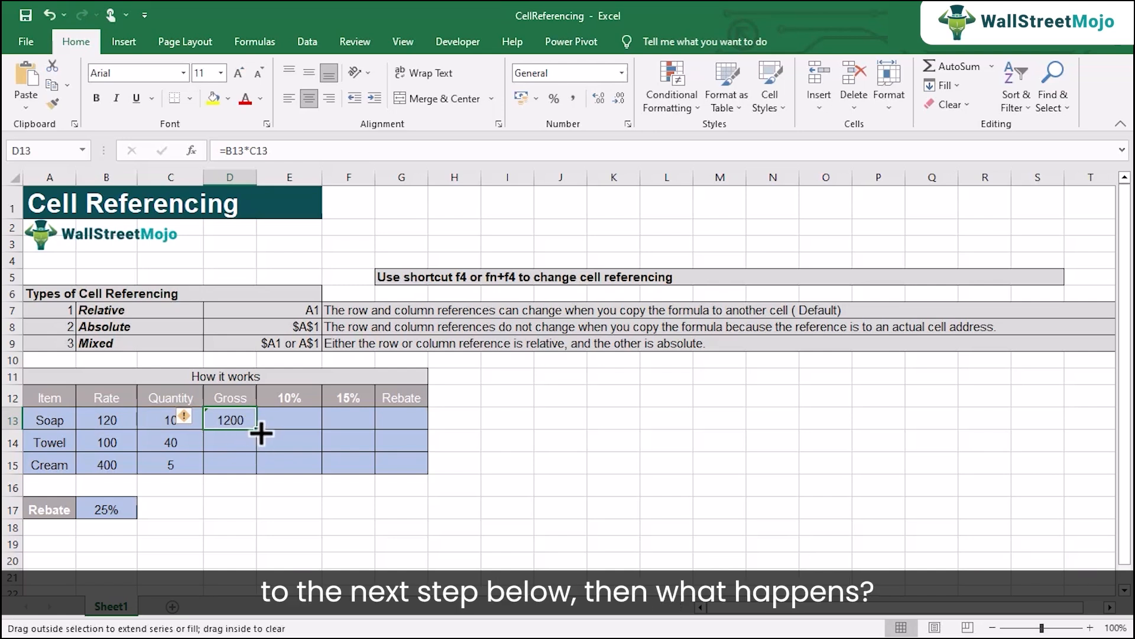
Step: Fill the Soap gross formula down to the Towel row in D14 and inspect the copied formula
left_click_drag(258, 437, 253, 451)
double_click(241, 443)
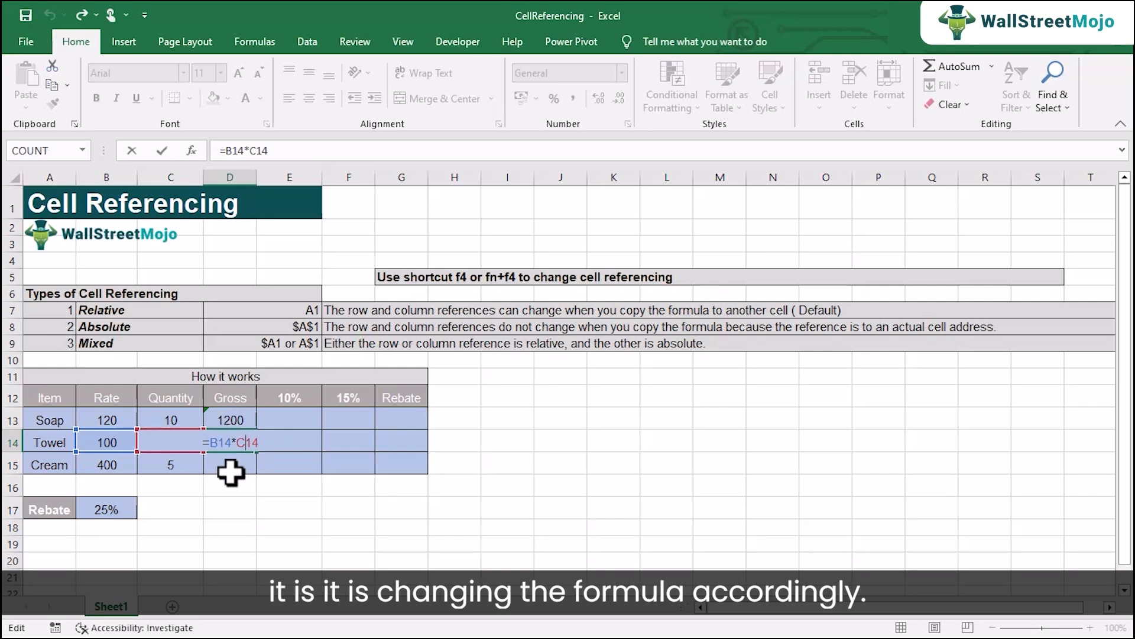
key("Escape")
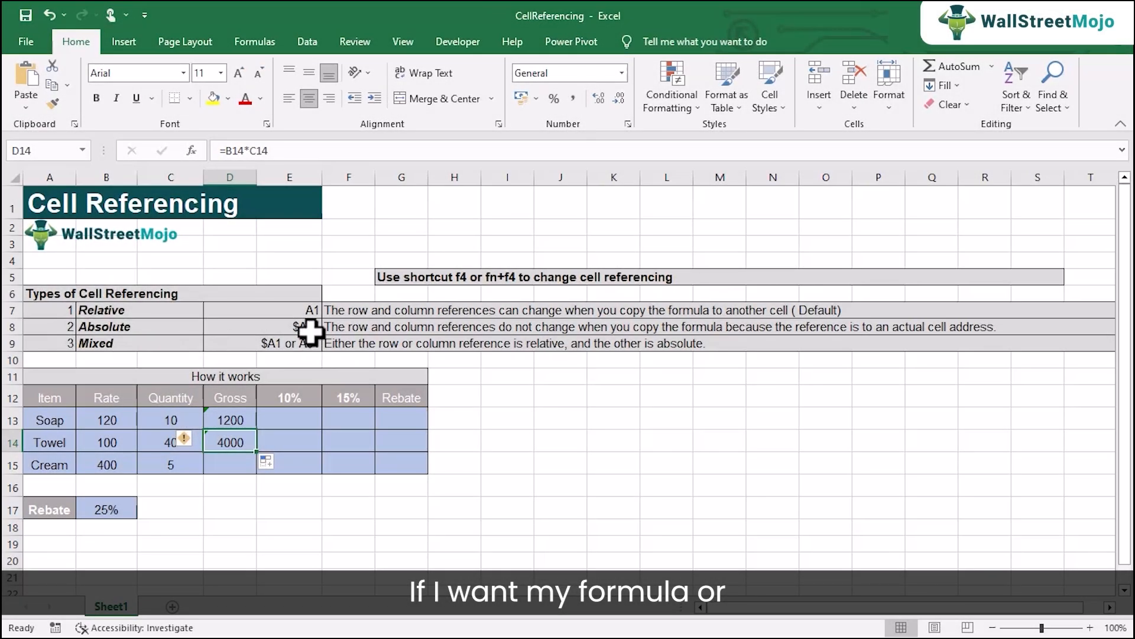
Step: Try manually inserted dollar signs before the column and row of B13 in the D13 formula, and remove them again
double_click(228, 416)
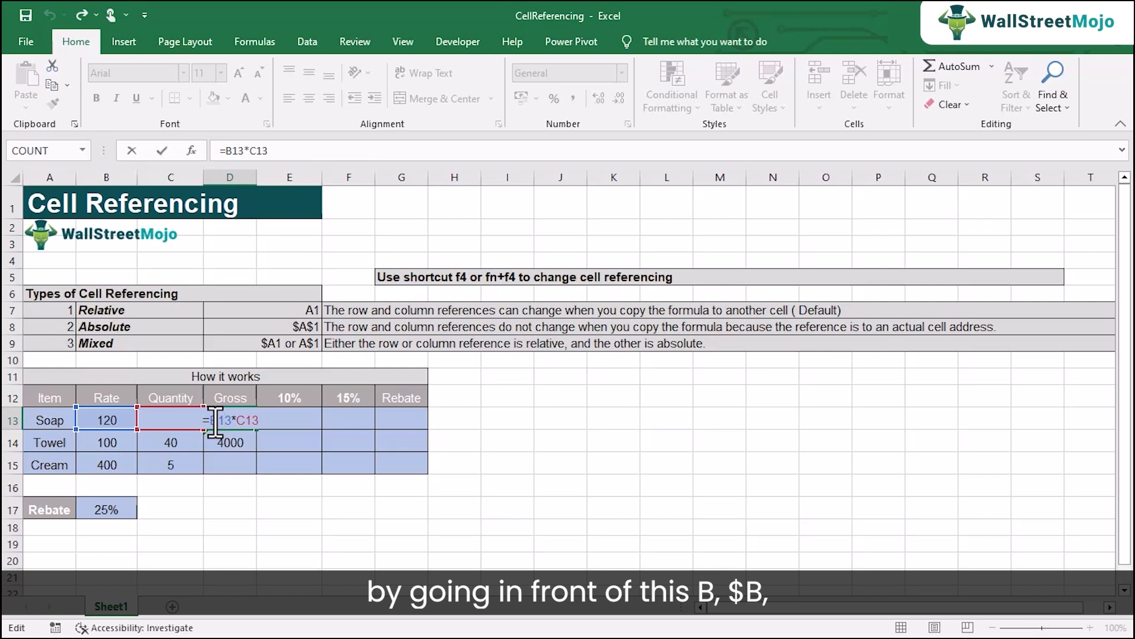
left_click(212, 421)
type("$B")
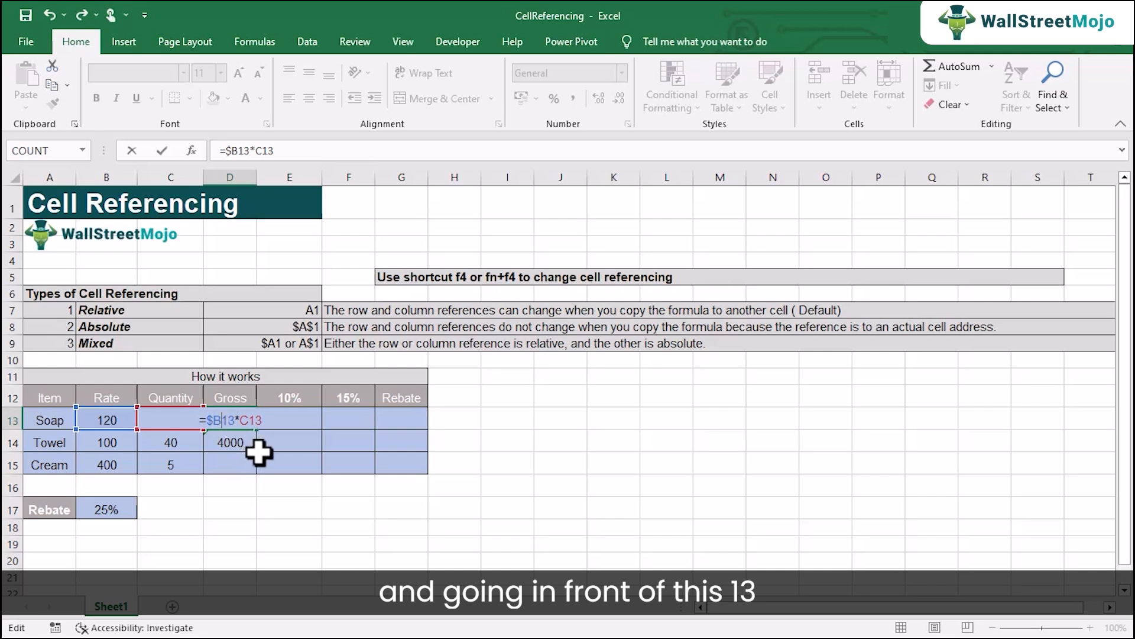
type("$")
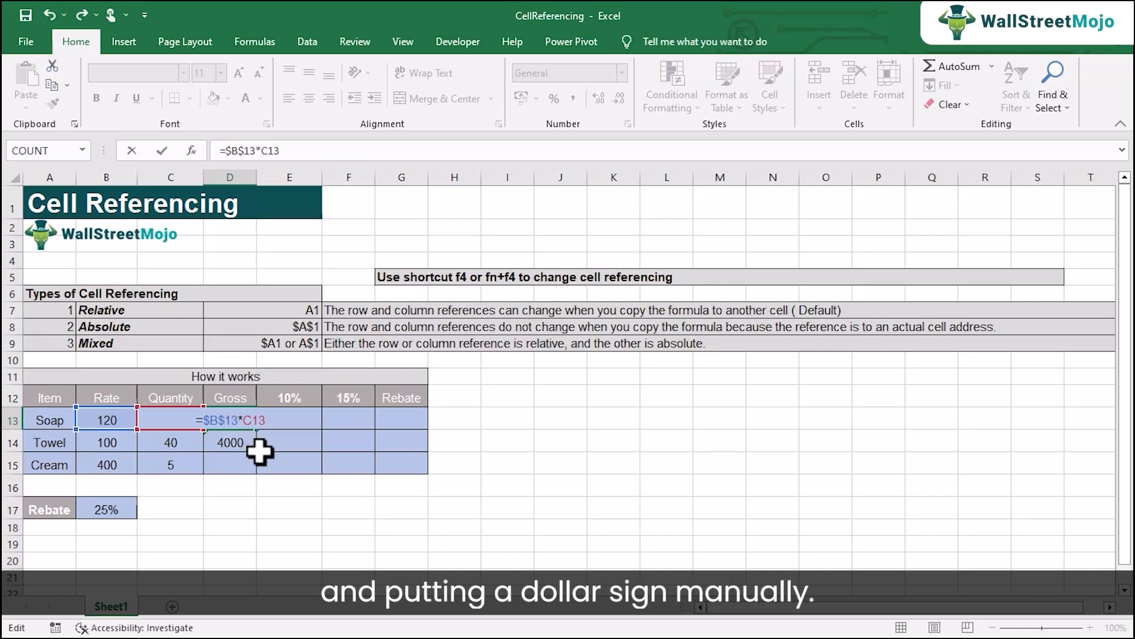
key("BackSpace")
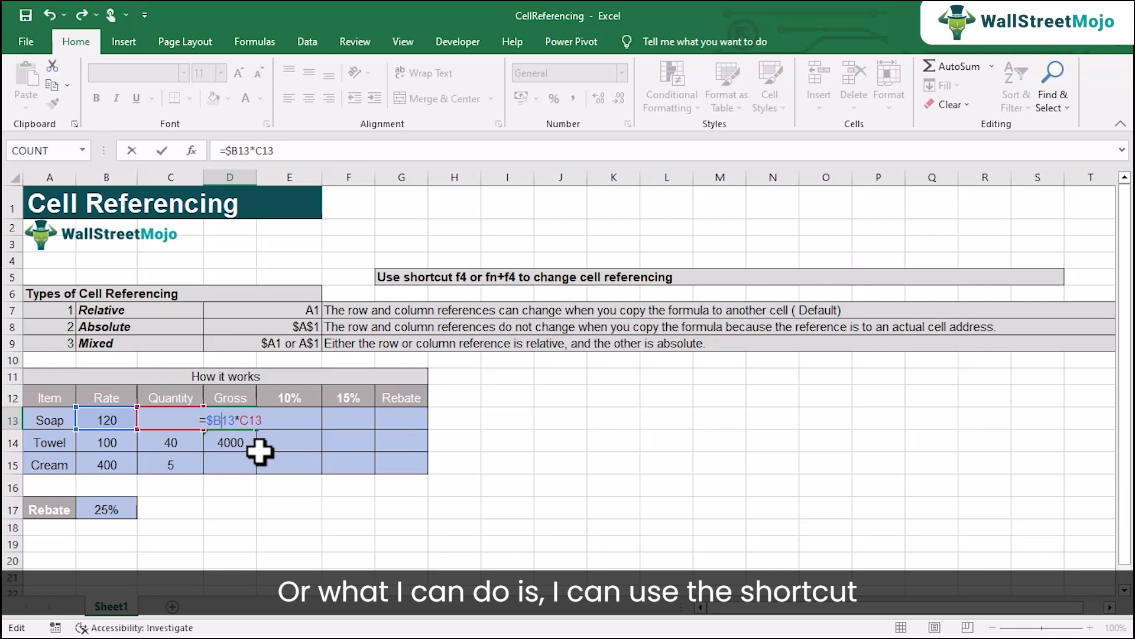
left_click(215, 421)
key("BackSpace")
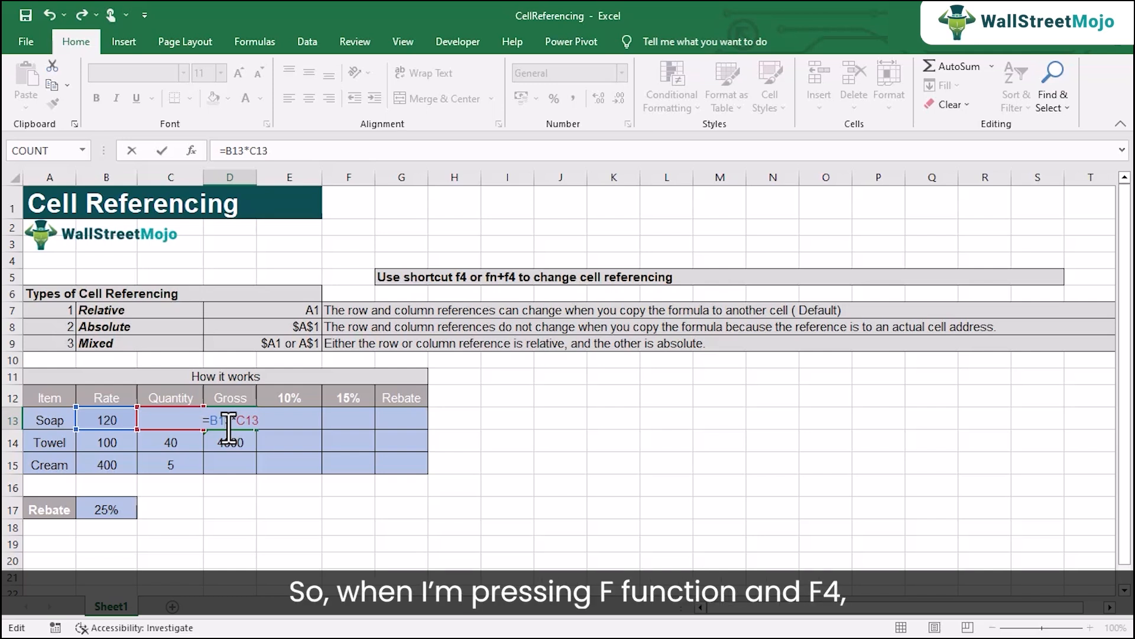
Step: Make only the B13 reference absolute in the D13 formula so it reads =$B$13*C13
key("F4")
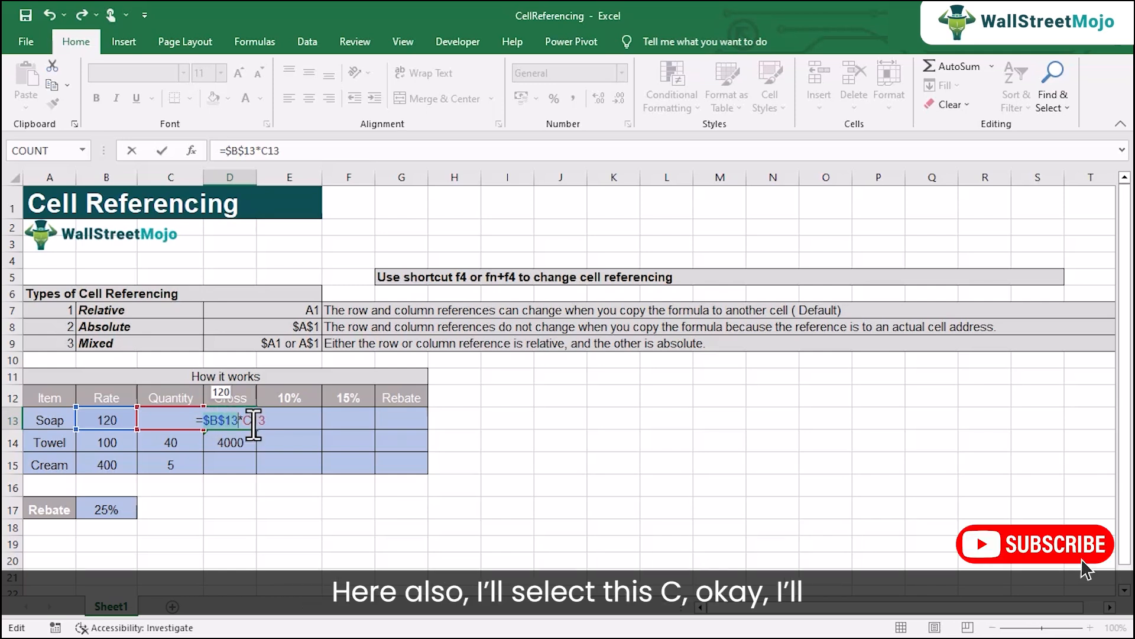
left_click(253, 421)
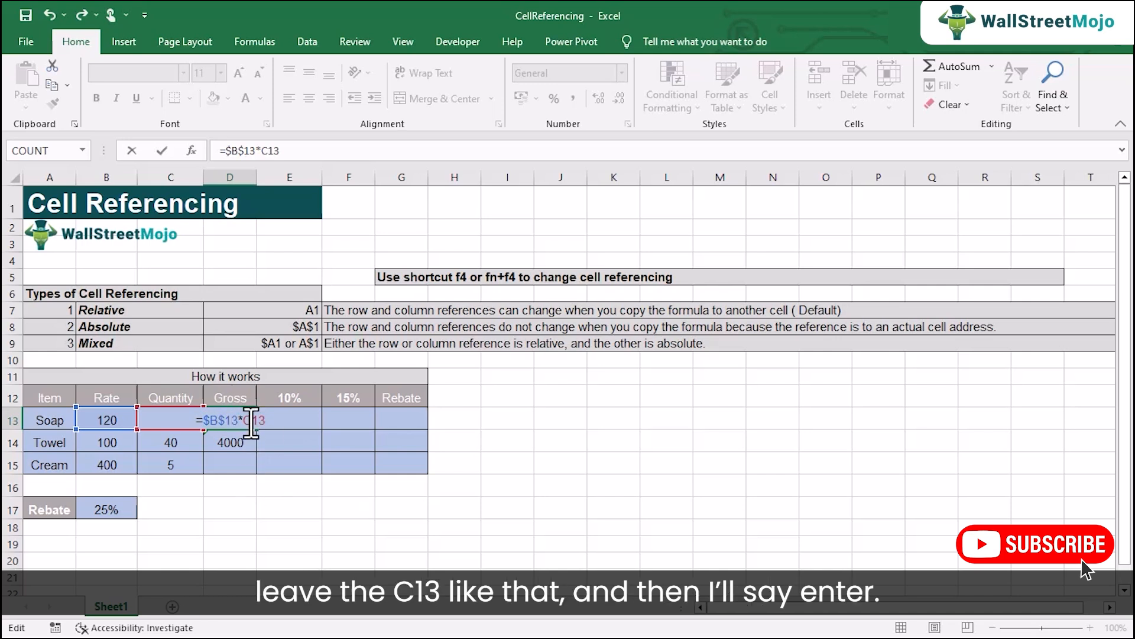
key("Return")
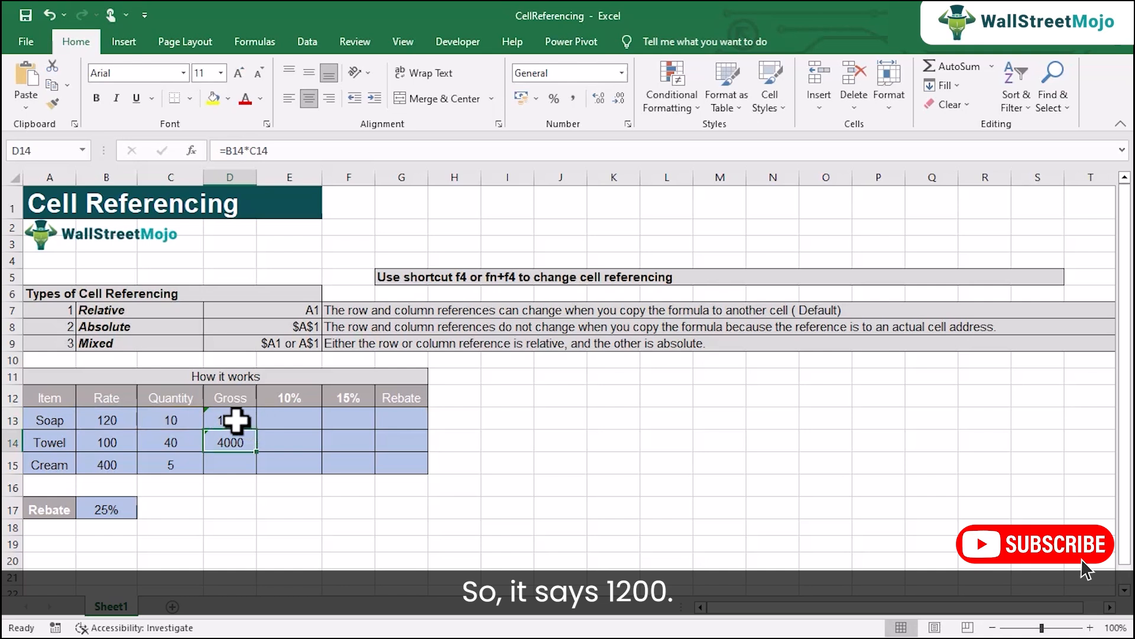
Step: Copy the formula with the absolute rate reference from D13 down to D14 and inspect the references in the copy
left_click(236, 421)
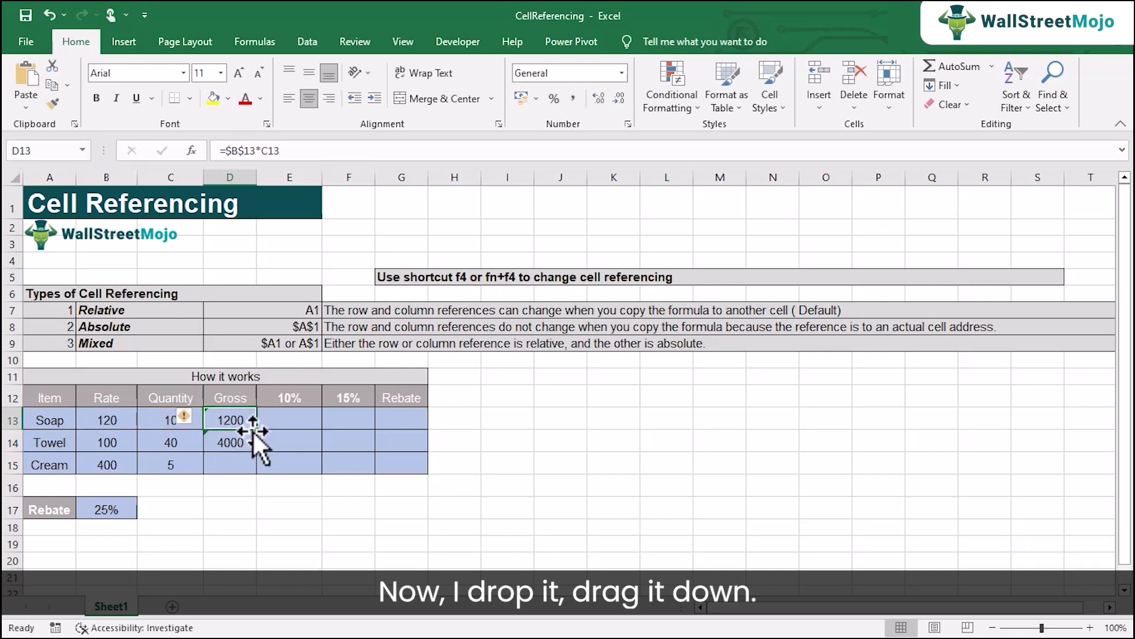
left_click_drag(257, 434, 256, 451)
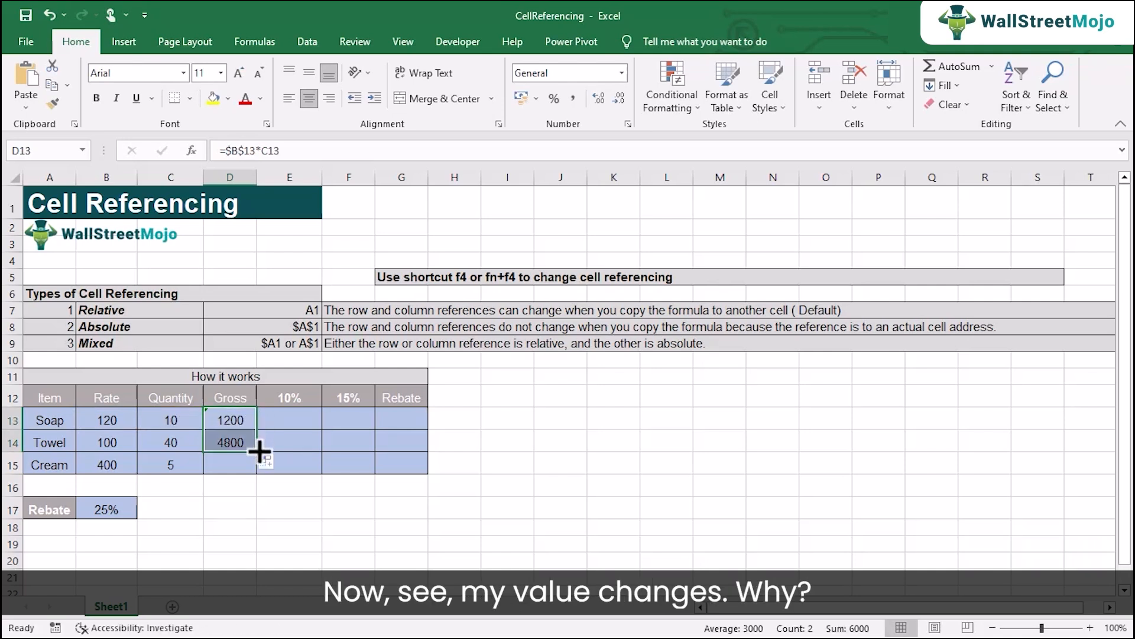
double_click(227, 442)
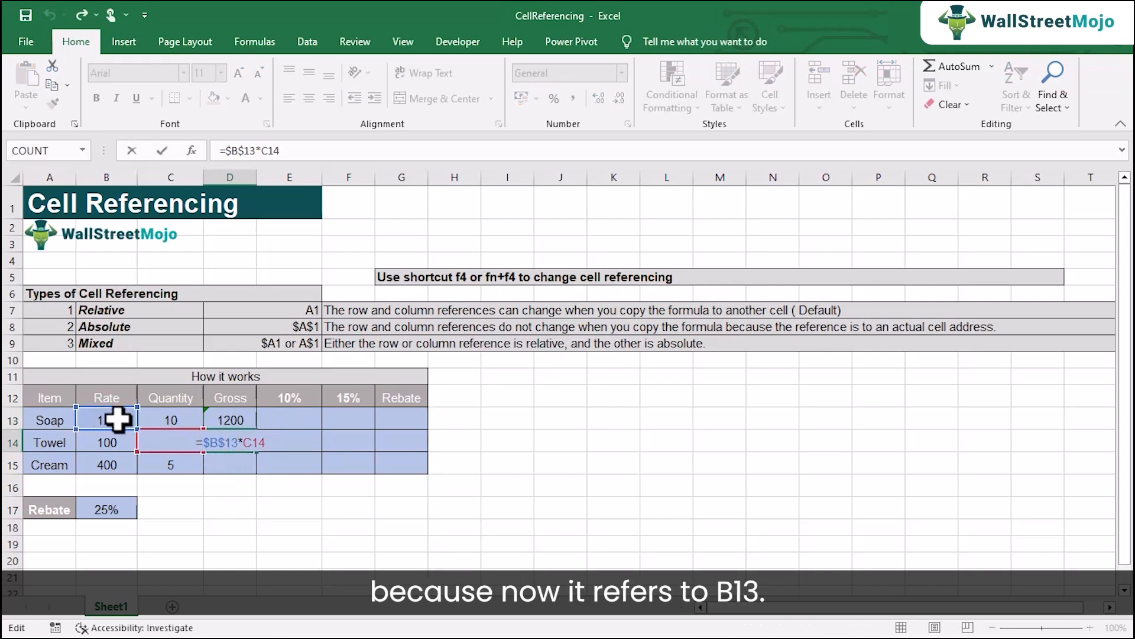
left_click(224, 444)
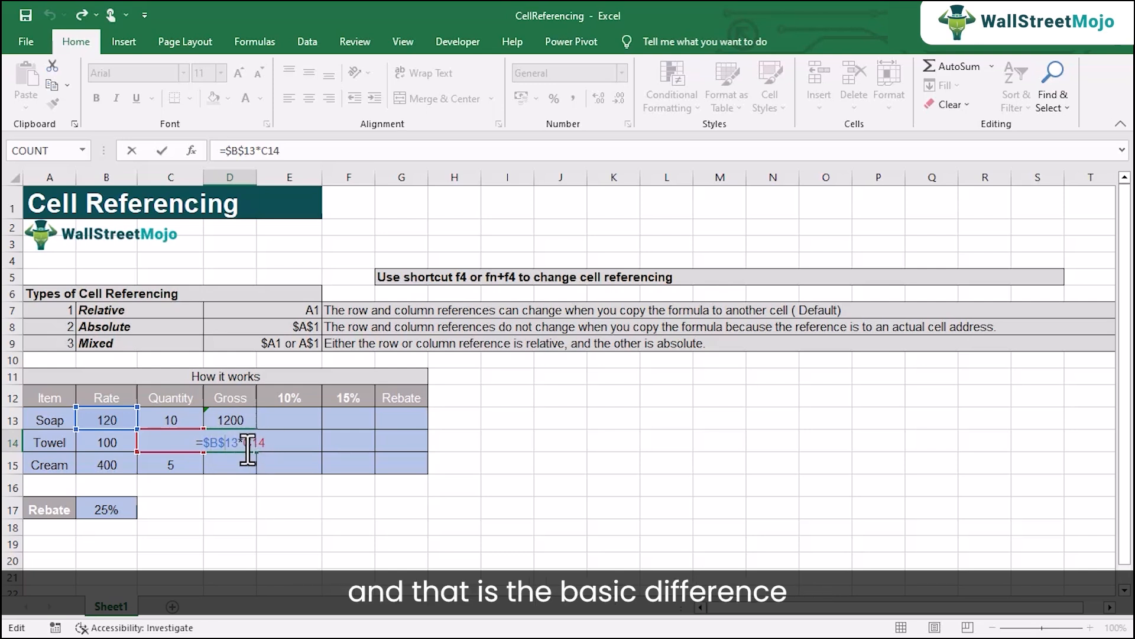
key("Return")
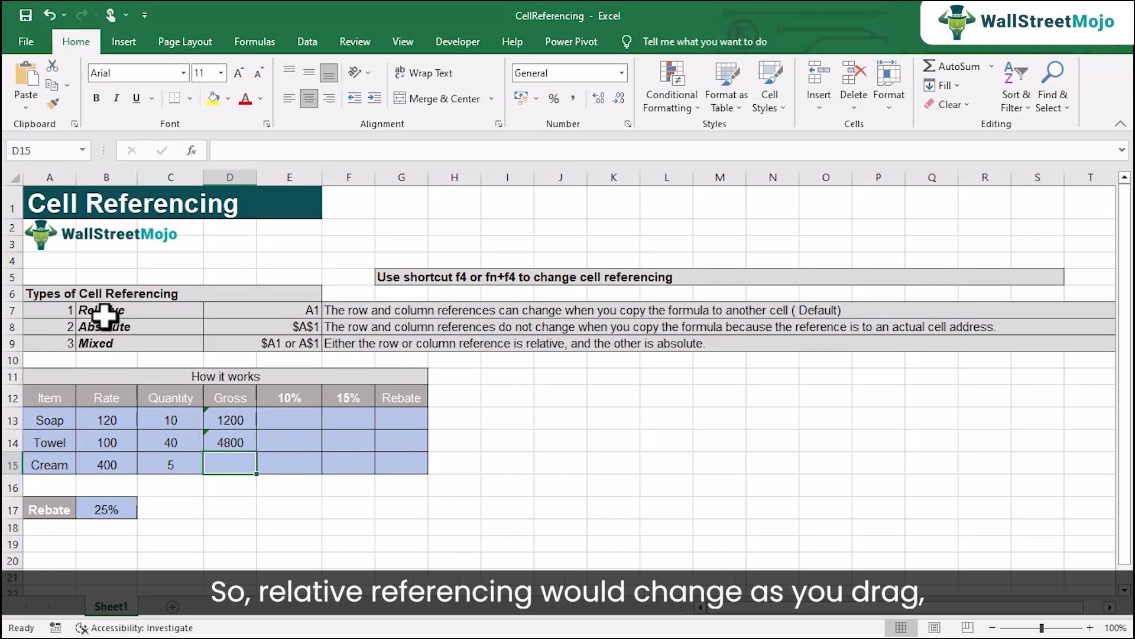
Step: Change the Towel gross formula in D14 to the mixed reference =$B13*C14
left_click(231, 420)
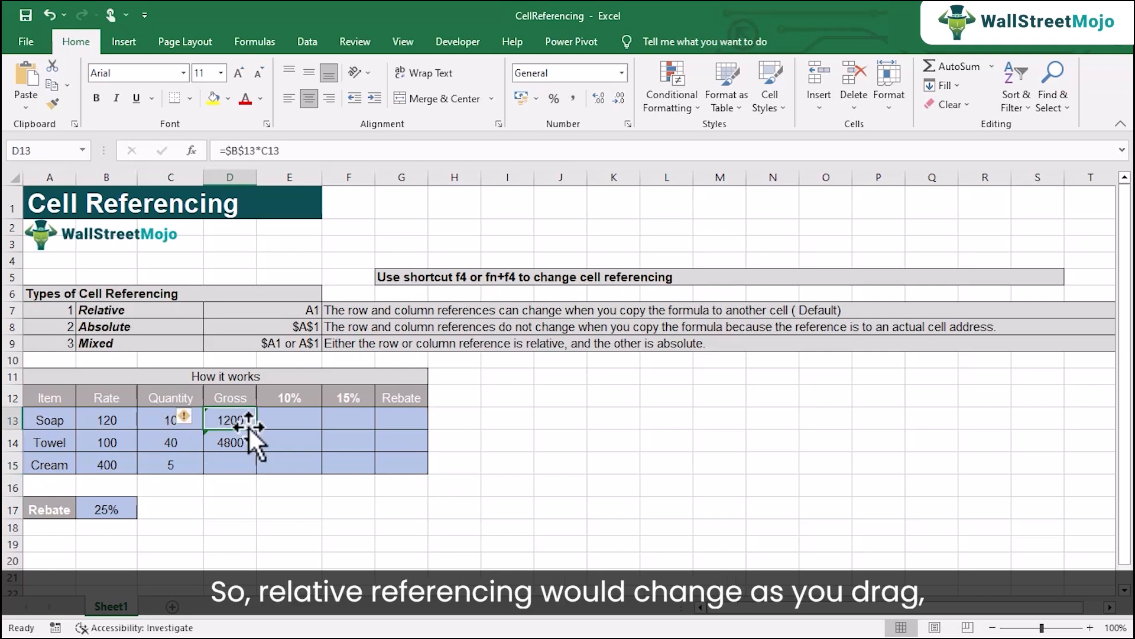
left_click(160, 327)
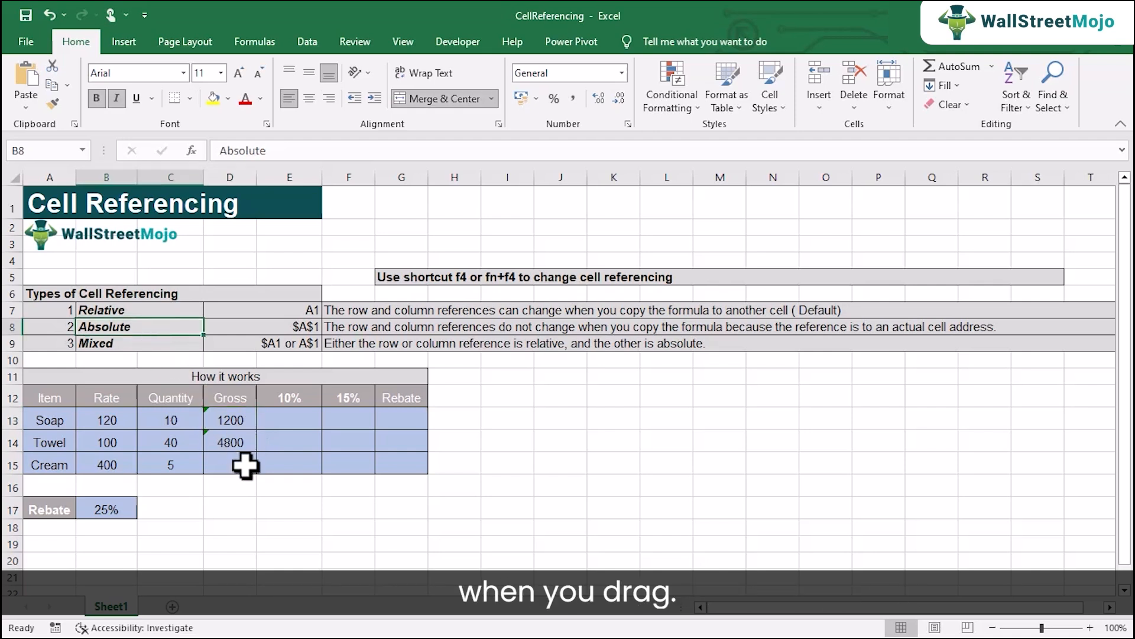
double_click(228, 441)
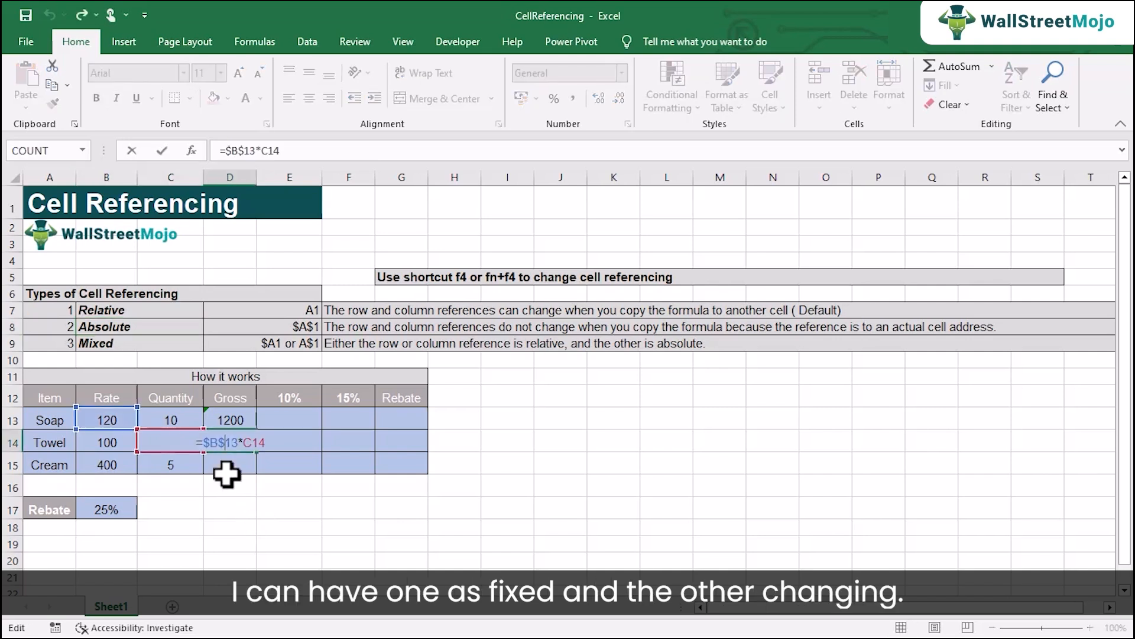
key("BackSpace")
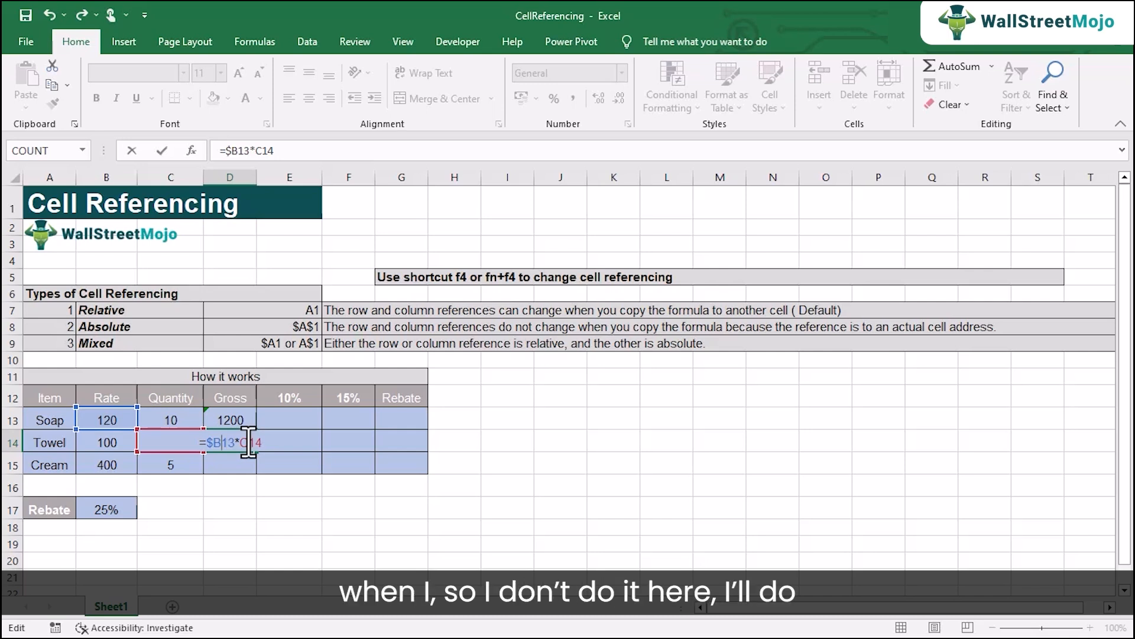
key("Return")
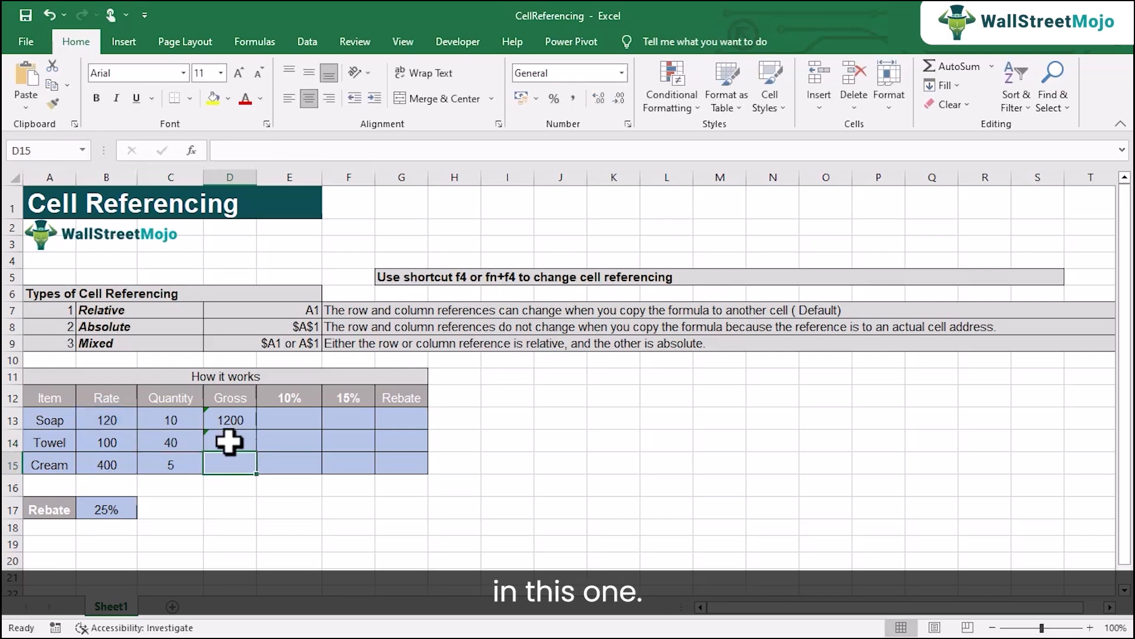
Step: Change the Soap gross formula in D13 to the column-locked mixed reference =$B13*C13
left_click(232, 421)
double_click(232, 421)
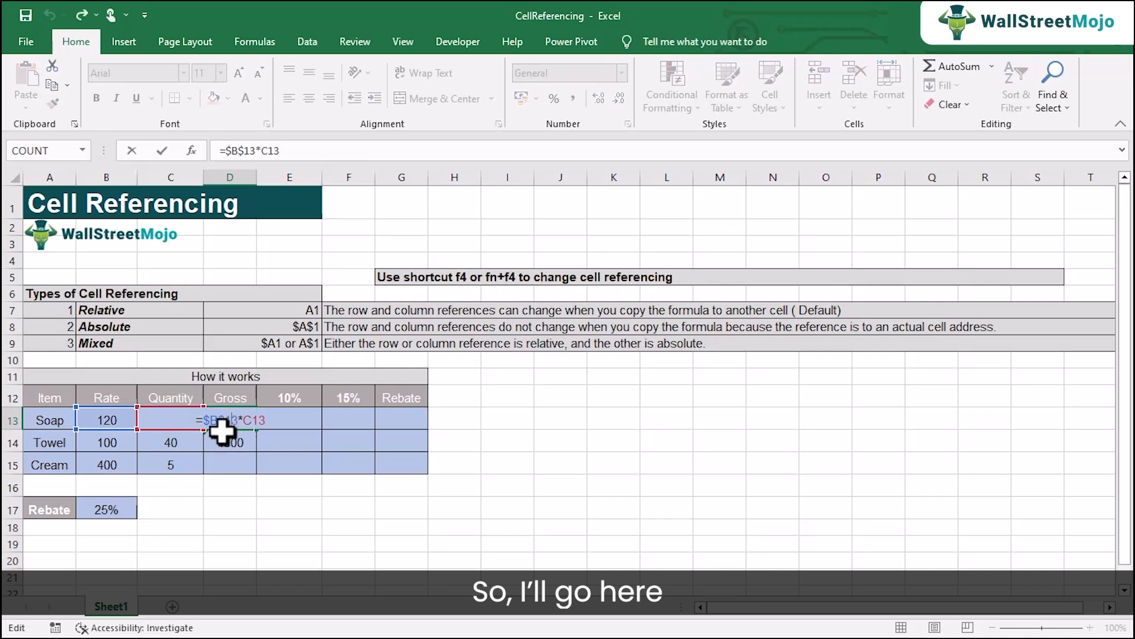
left_click(212, 421)
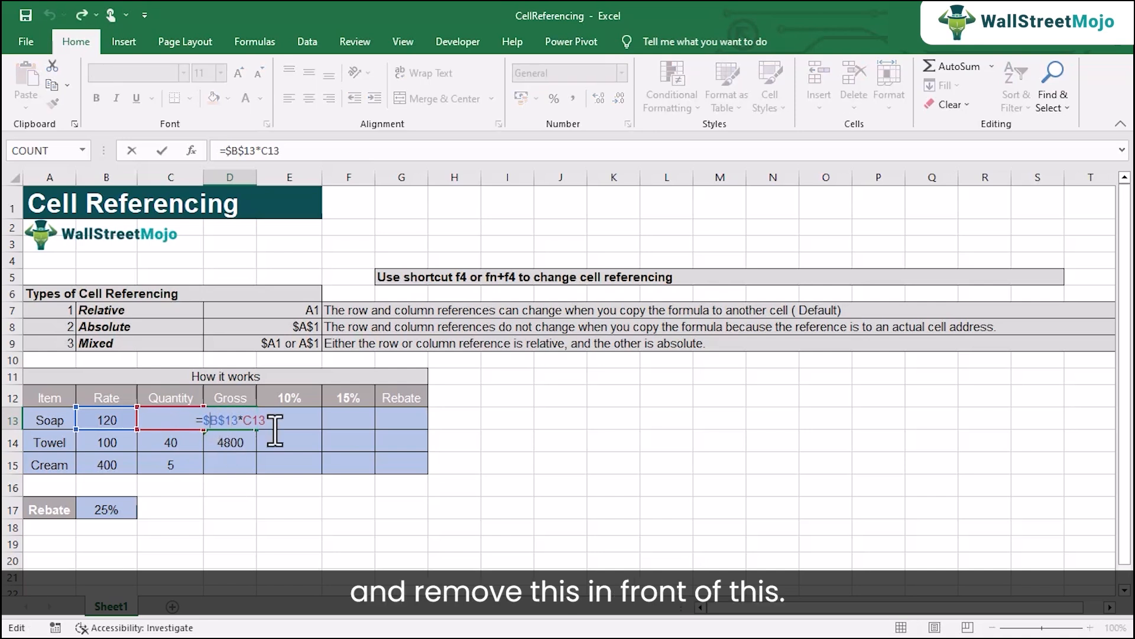
key("BackSpace")
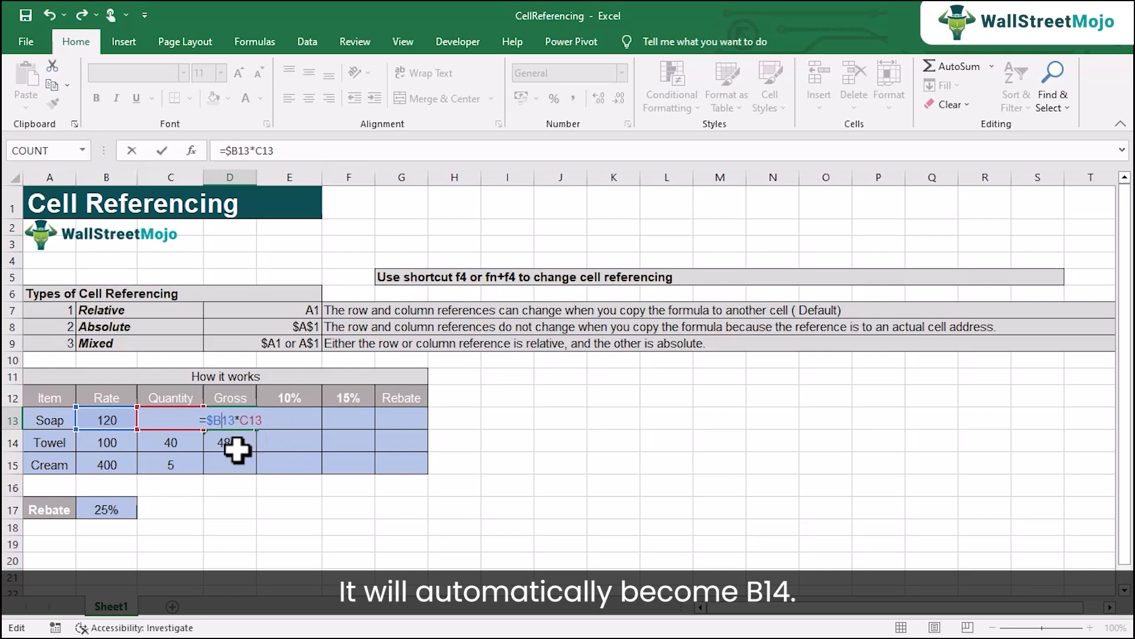
key("ctrl+Return")
Step: Copy the column-locked formula from D13 down to D14 and inspect the references in the copy
left_click_drag(256, 430, 261, 436)
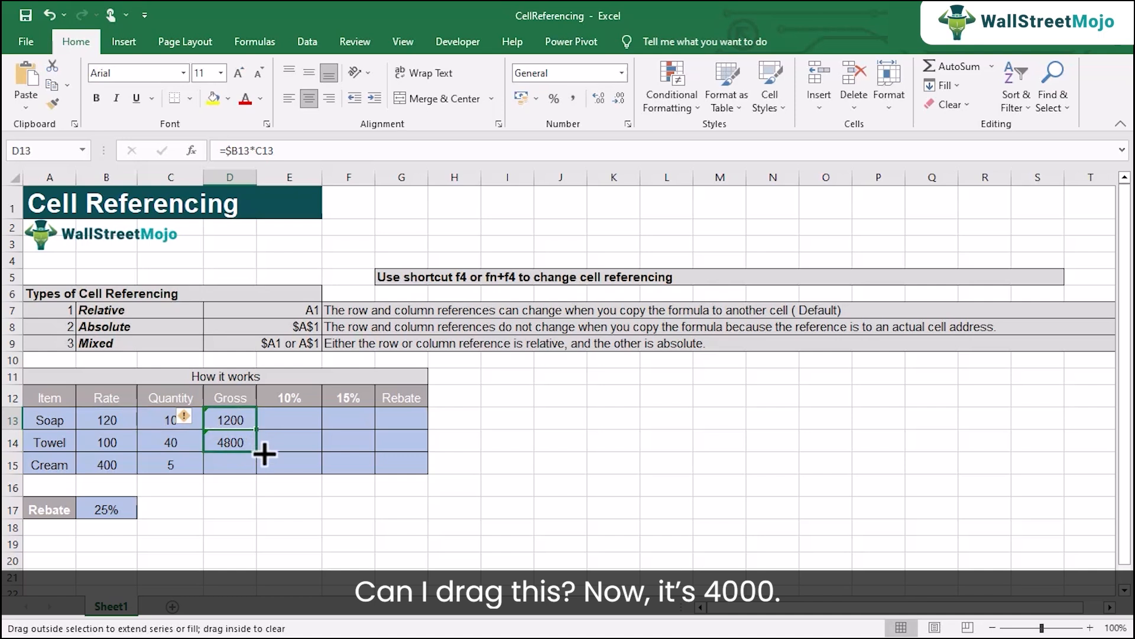
double_click(243, 442)
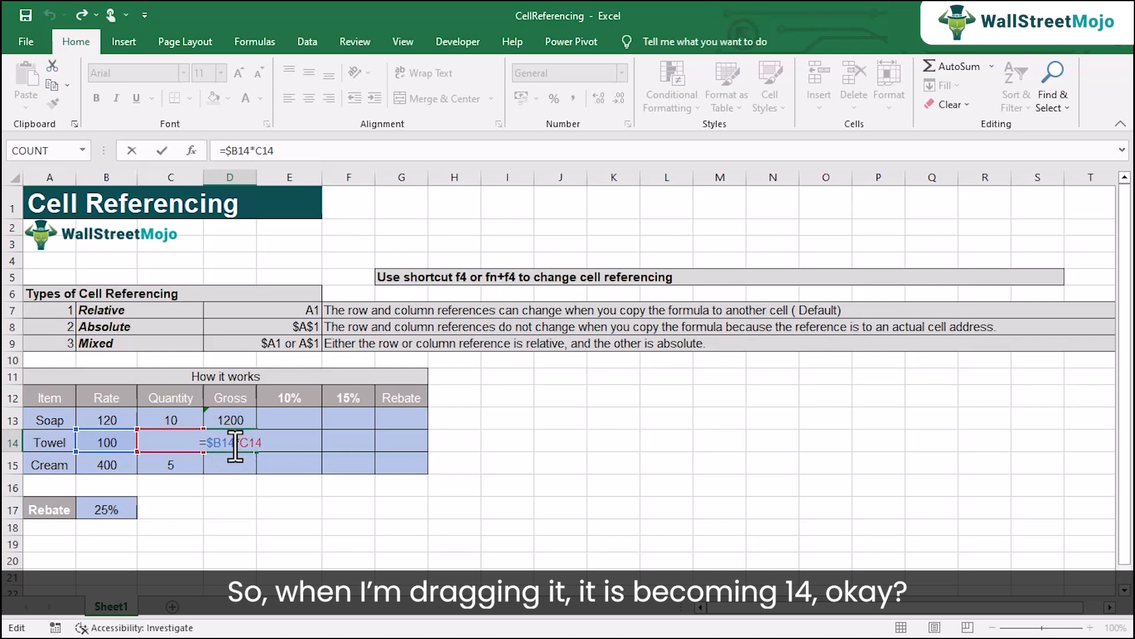
key("Return")
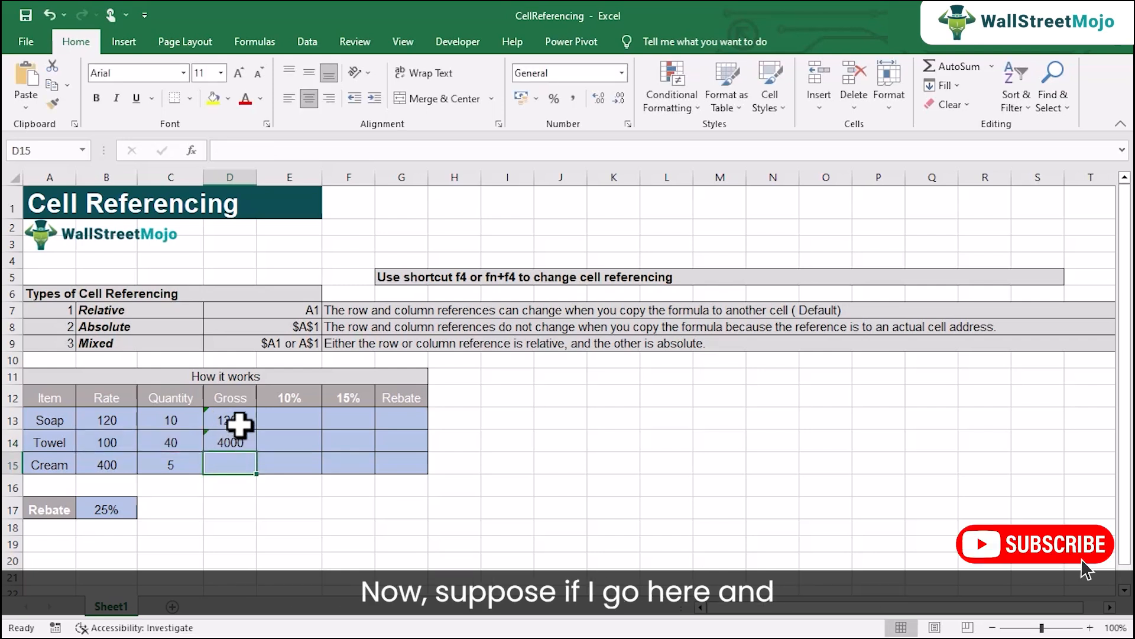
Step: Change the Soap gross formula in D13 to lock only the rate's row, so it reads =B$13*C13
double_click(239, 425)
left_click(219, 423)
key("BackSpace")
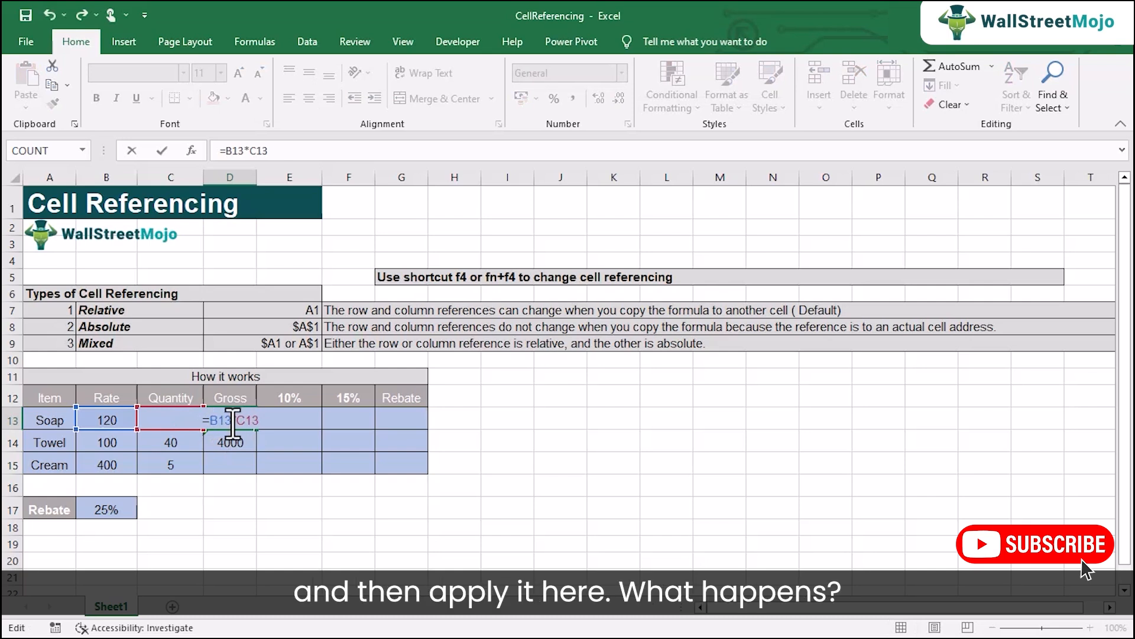
left_click(218, 421)
type("$")
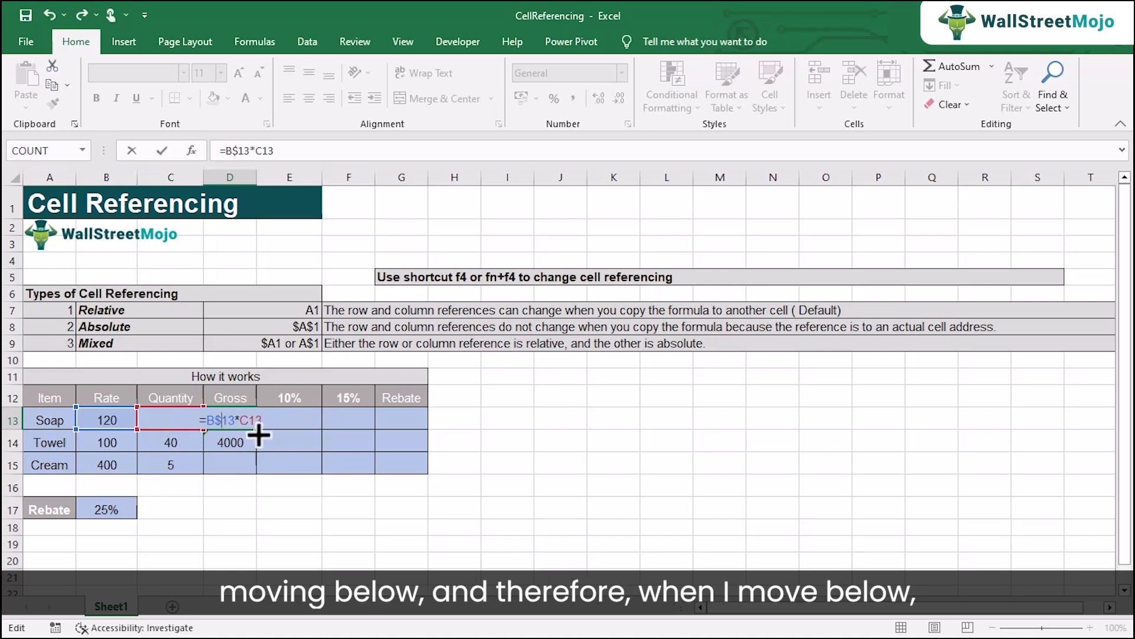
key("Return")
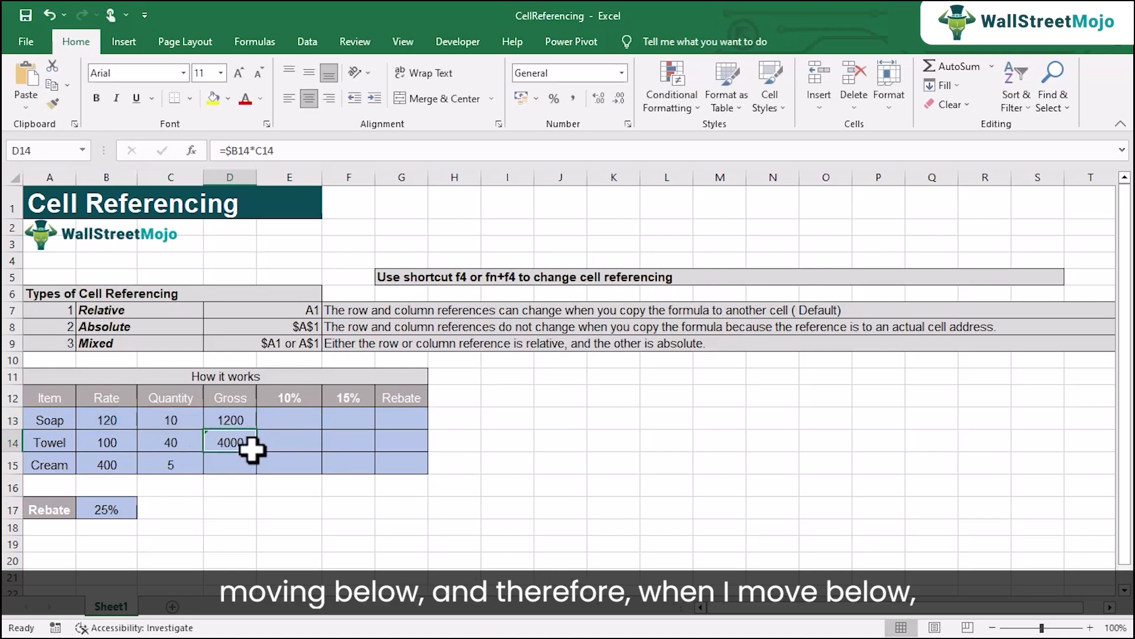
Step: Copy the row-locked formula from D13 down to D14 and inspect which cells the Towel formula references
left_click(231, 425)
left_click_drag(256, 432, 257, 453)
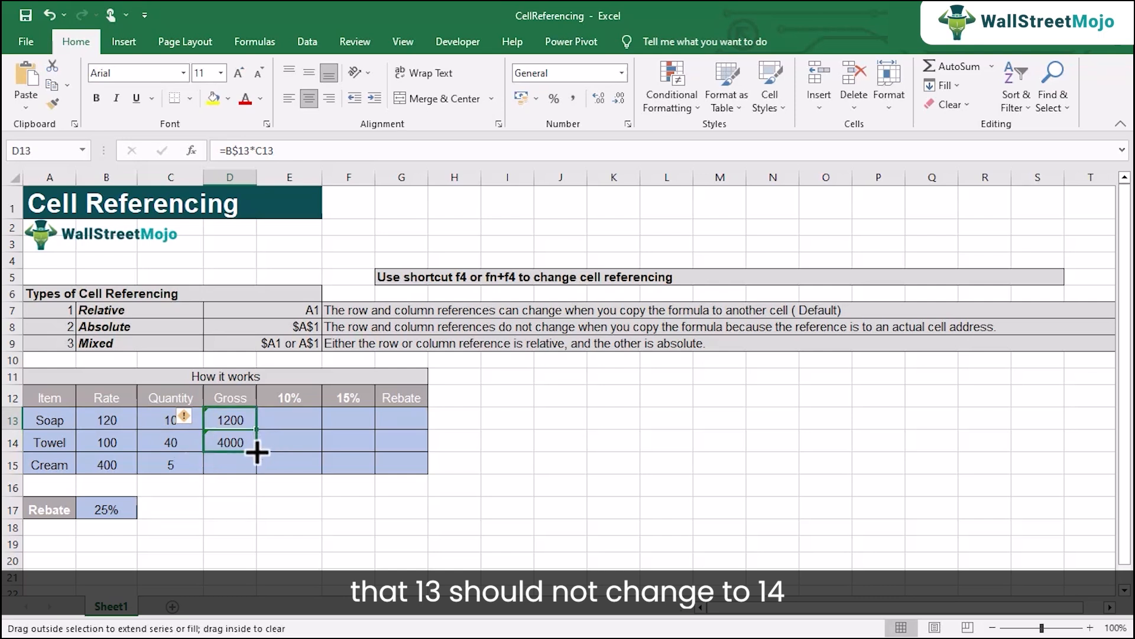
double_click(234, 442)
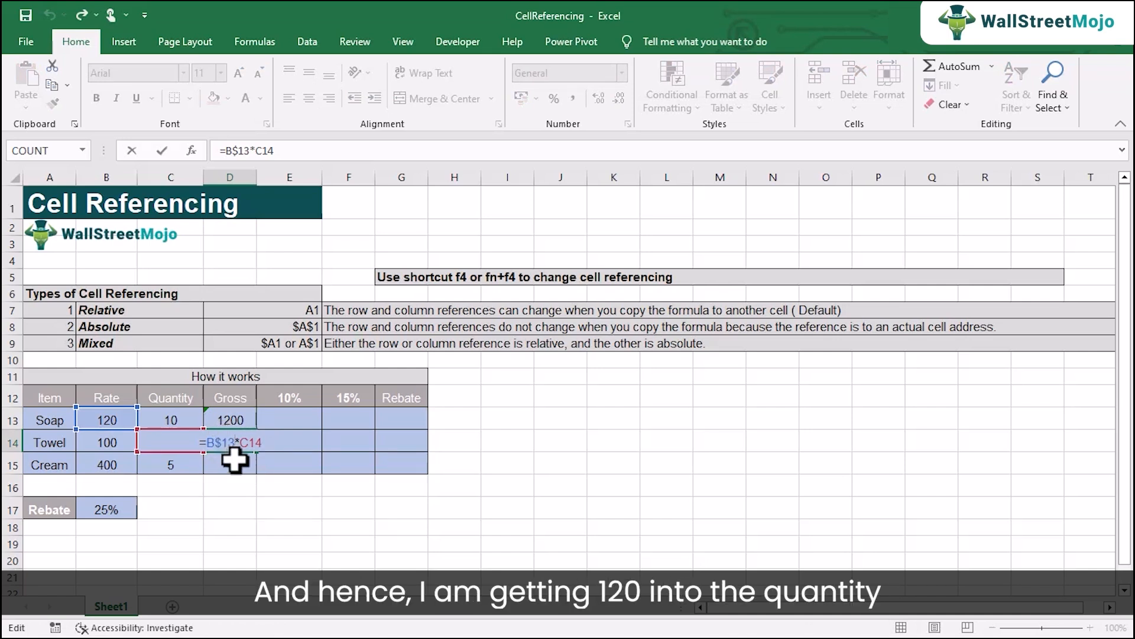
key("Return")
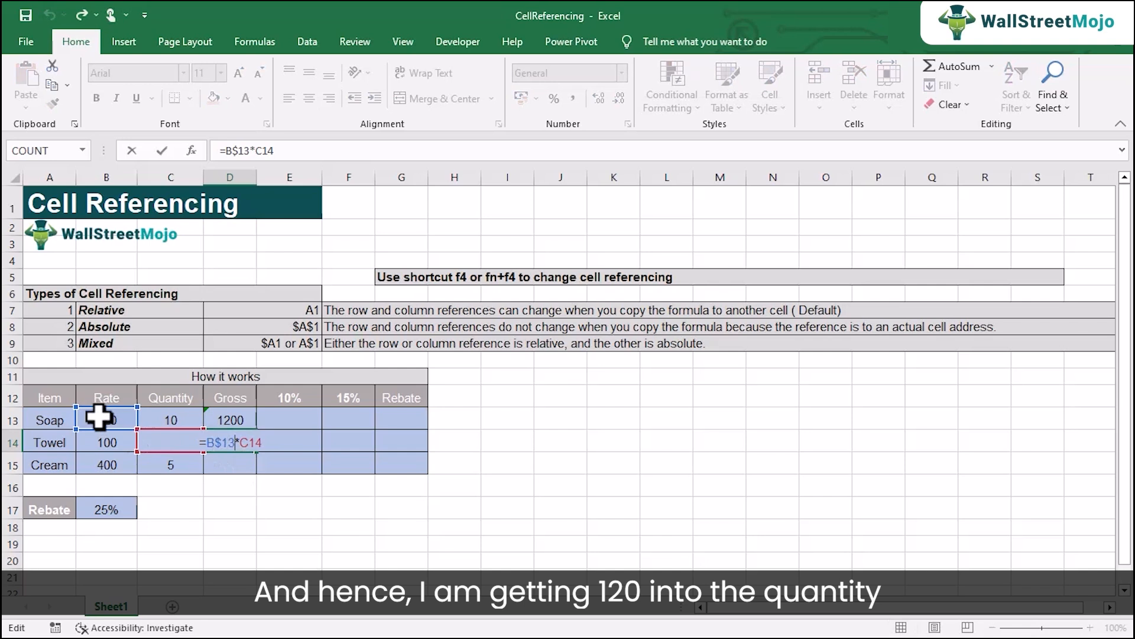
key("Return")
left_click(243, 441)
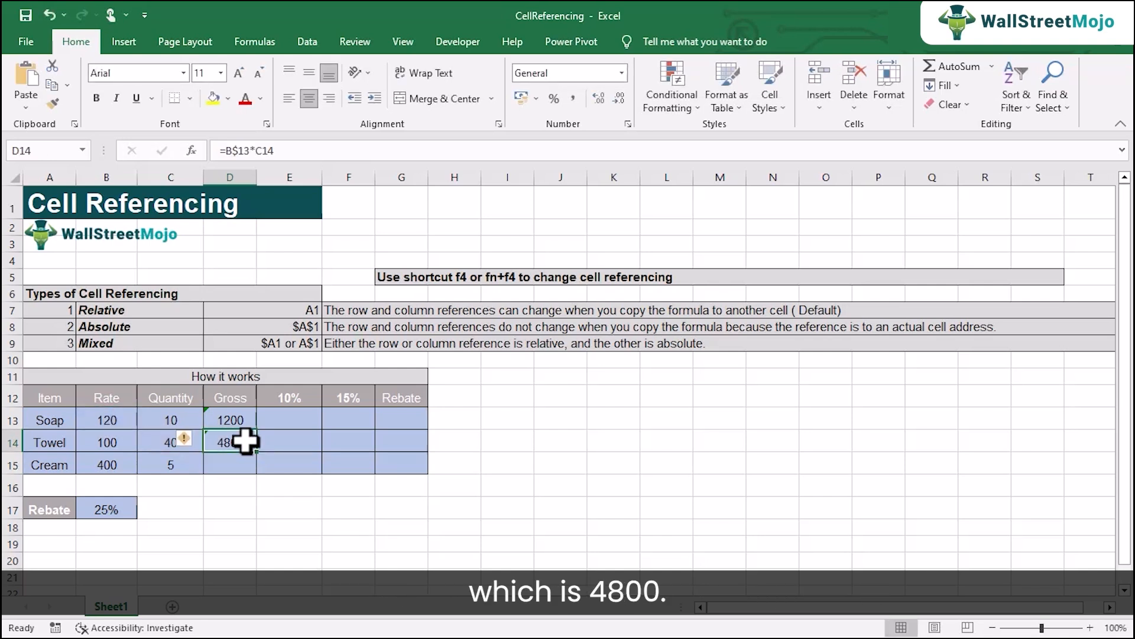
double_click(236, 441)
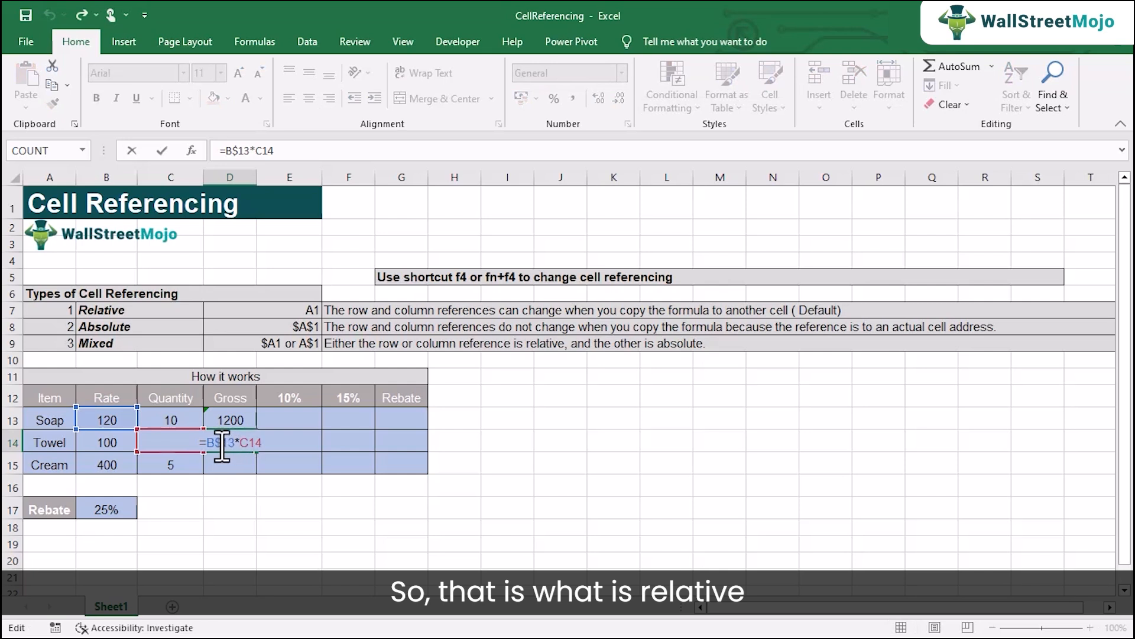